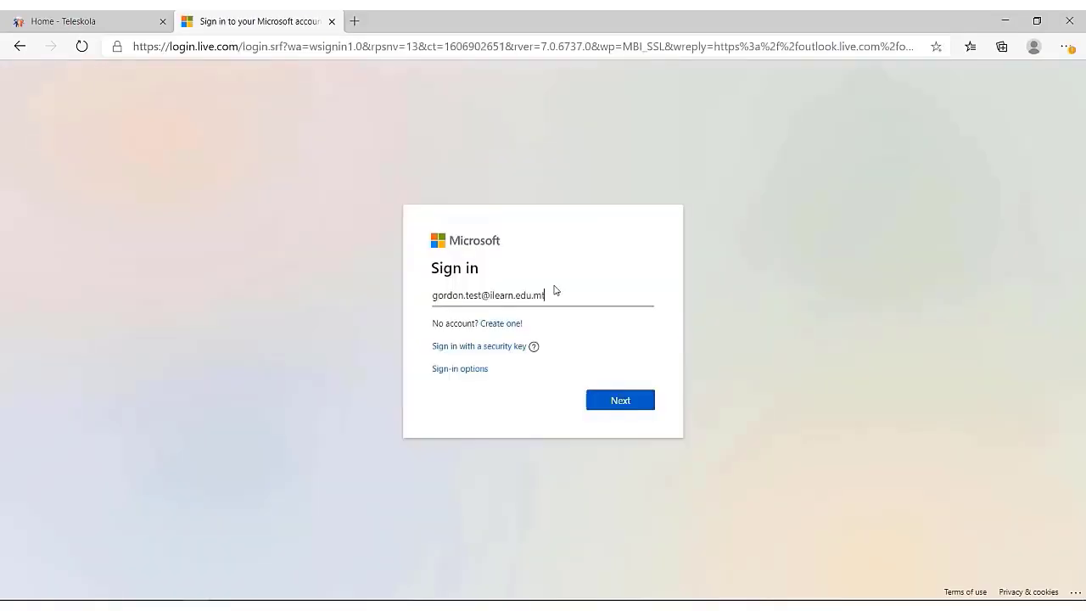
Submit the account e-mail and enter the username on the school login page.
key(Return)
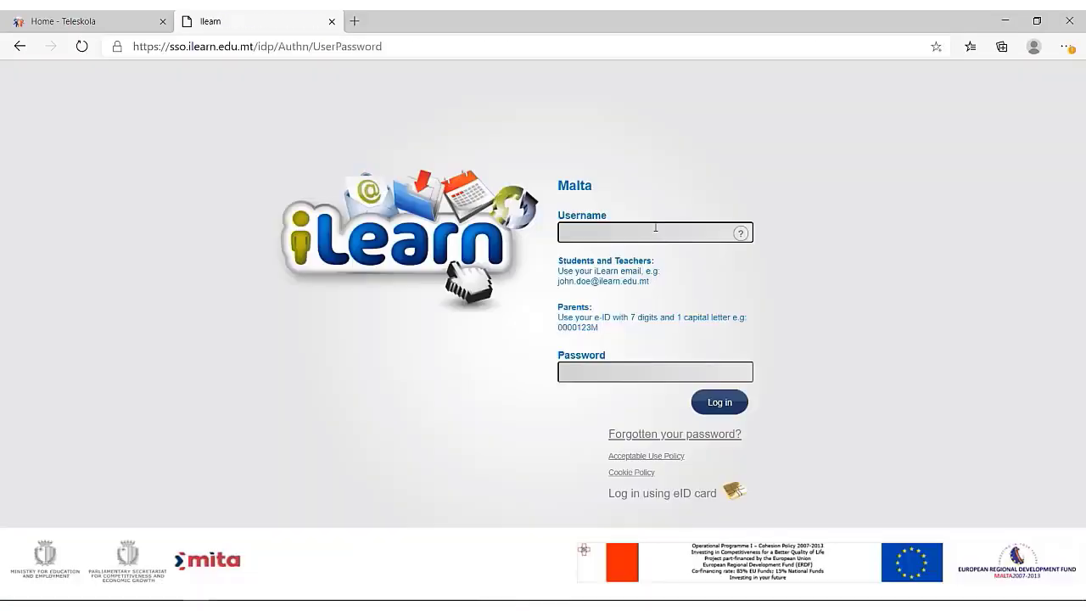
click(655, 228)
text(gor)
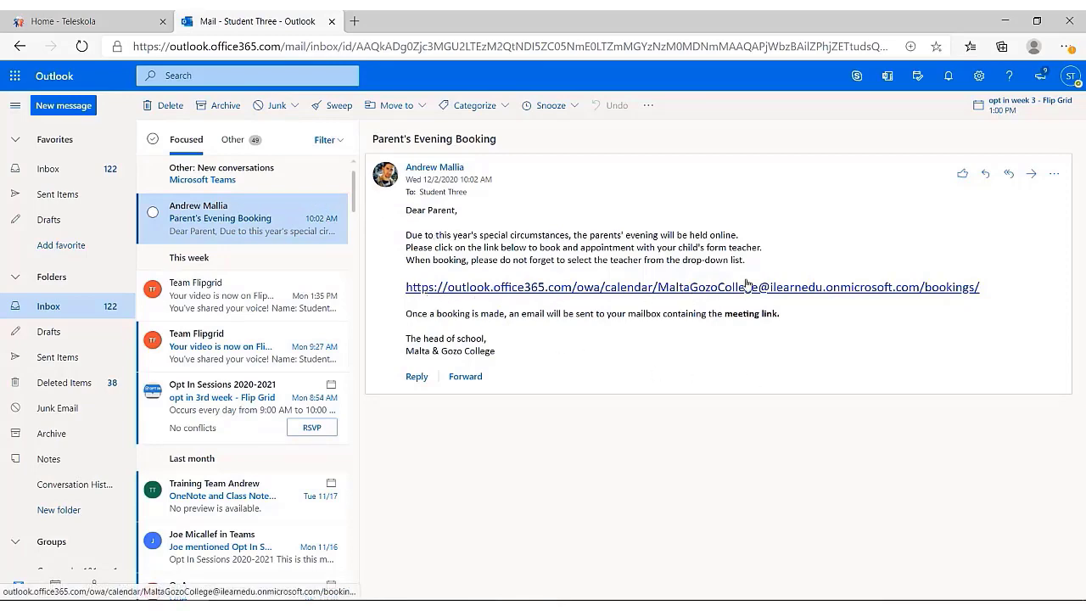
Follow the email's booking link and select the 15-minute Malti service, showing December 21 slots.
click(530, 287)
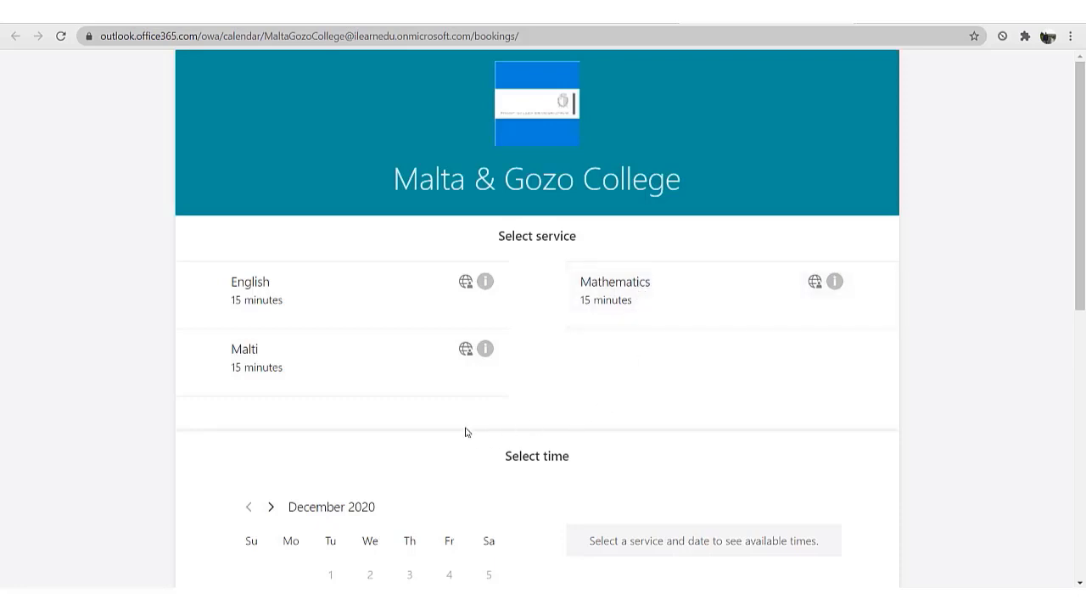
click(335, 368)
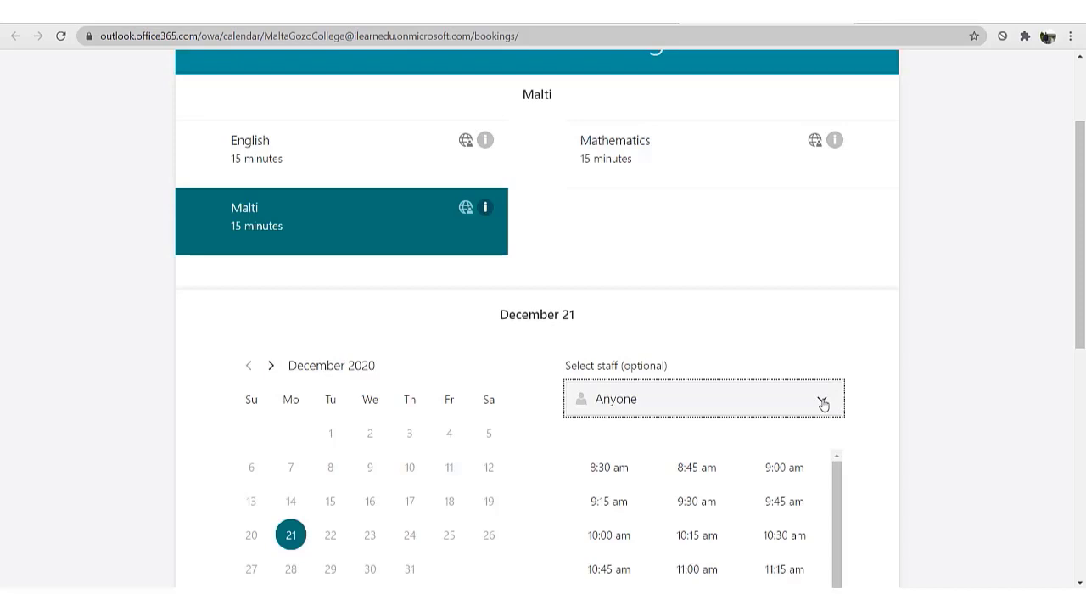
scroll(800, 399, down, 2)
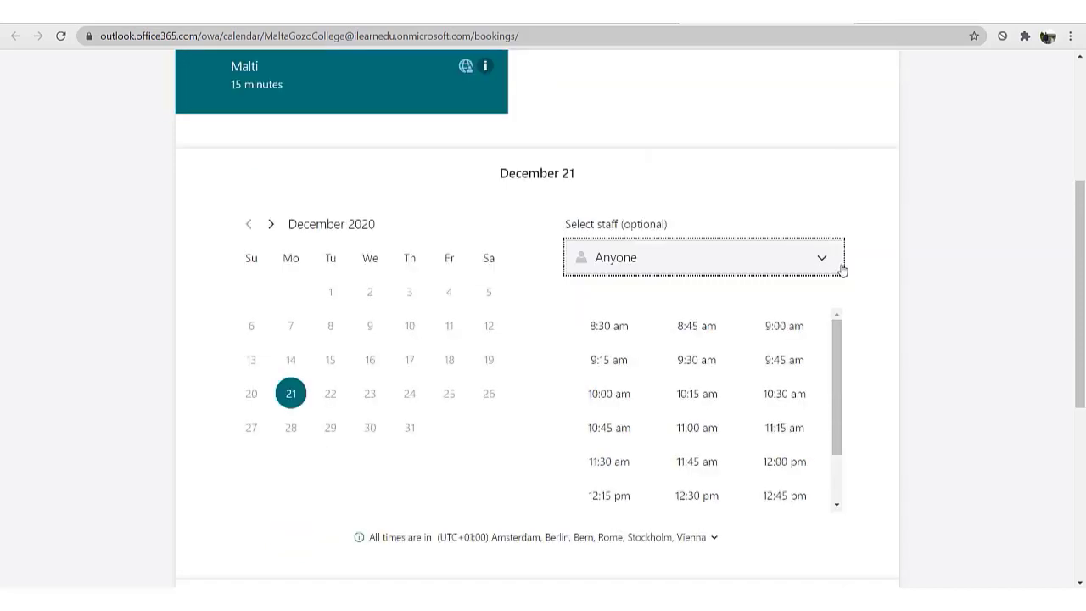
Choose the child's form teacher as staff and take the 10:00 am slot on December 21.
click(820, 262)
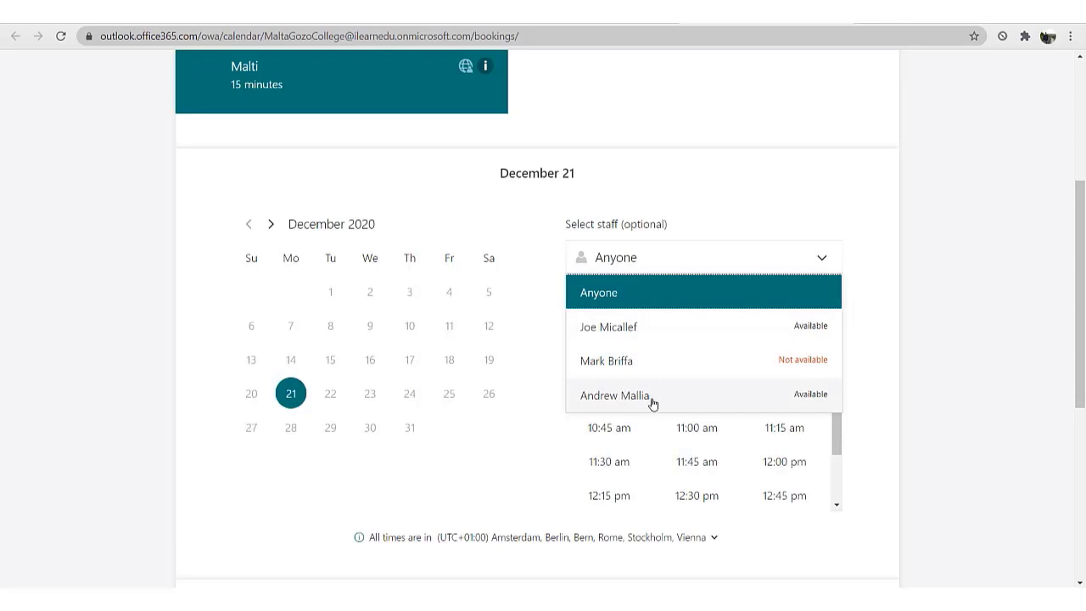
click(653, 404)
scroll(865, 247, up, 2)
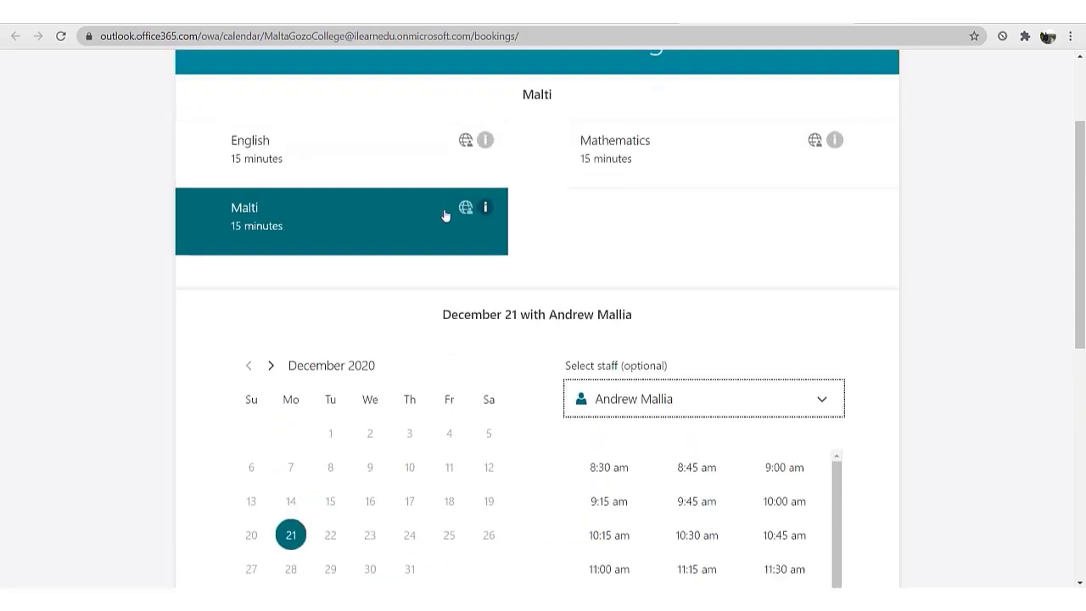
scroll(591, 269, down, 1)
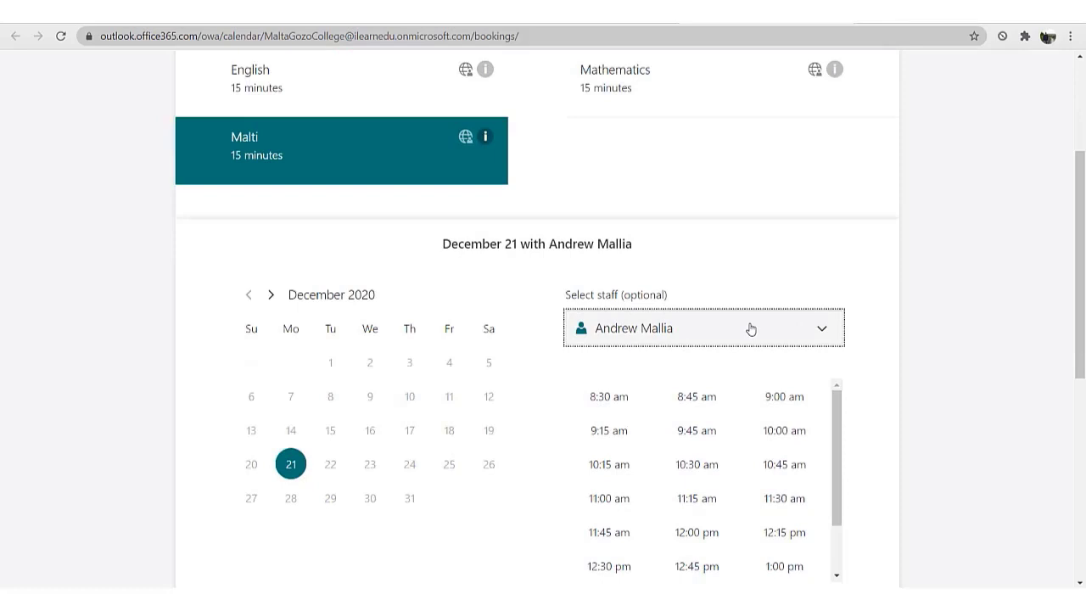
scroll(746, 326, down, 2)
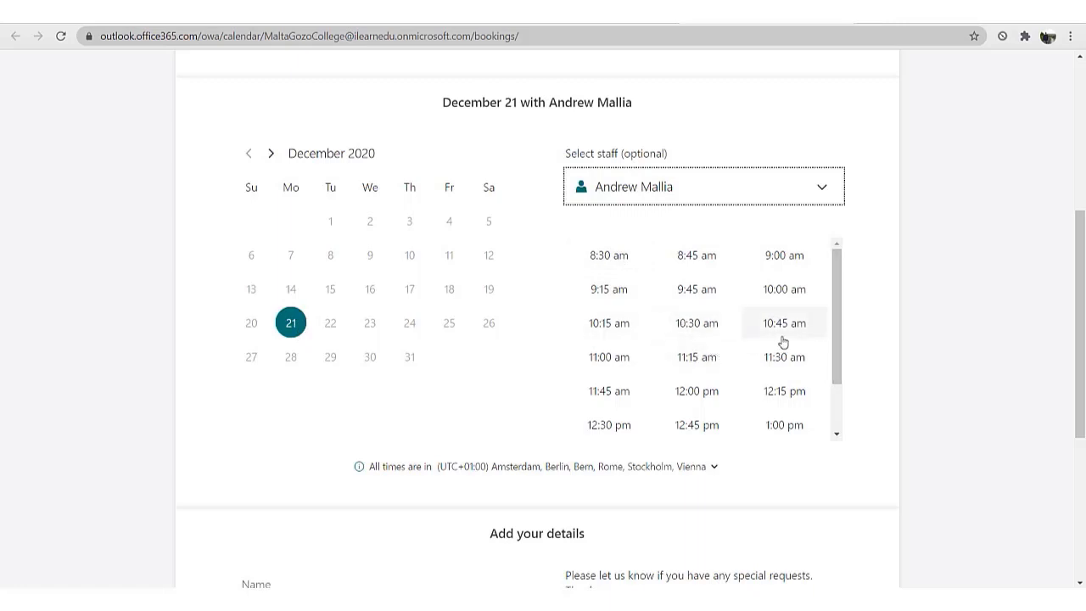
scroll(781, 341, down, 1)
scroll(720, 351, up, 2)
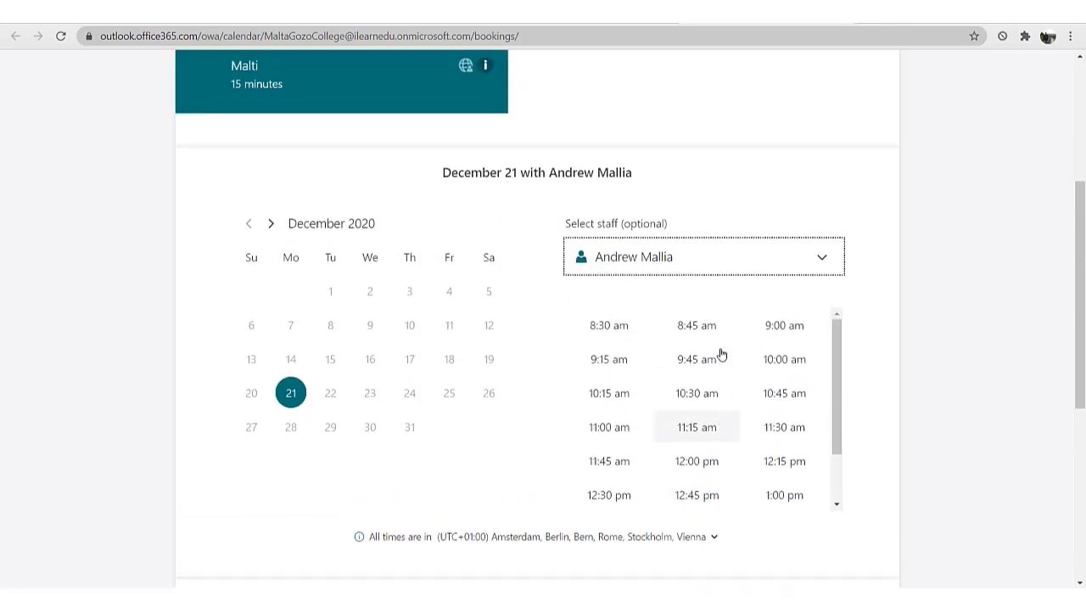
scroll(720, 365, down, 1)
scroll(720, 368, up, 1)
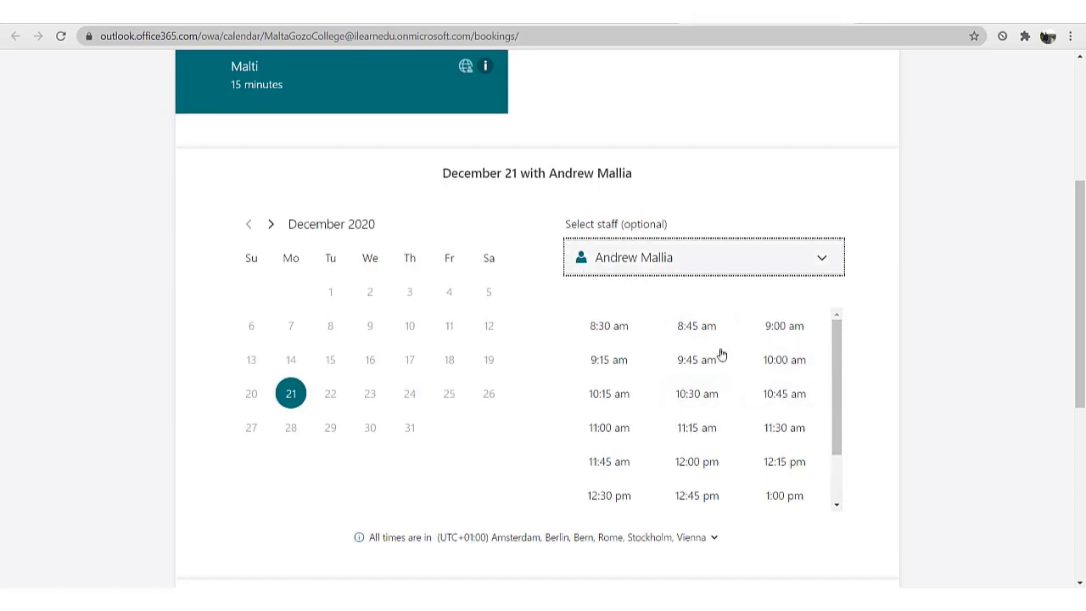
scroll(720, 353, up, 2)
scroll(793, 459, down, 1)
scroll(793, 460, up, 2)
scroll(911, 490, down, 2)
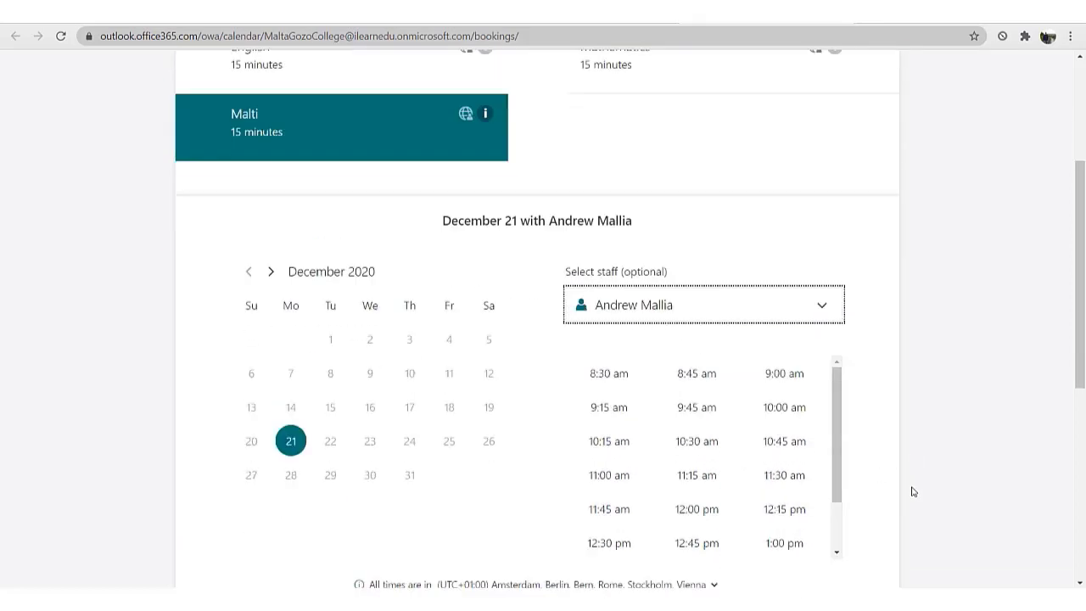
click(781, 367)
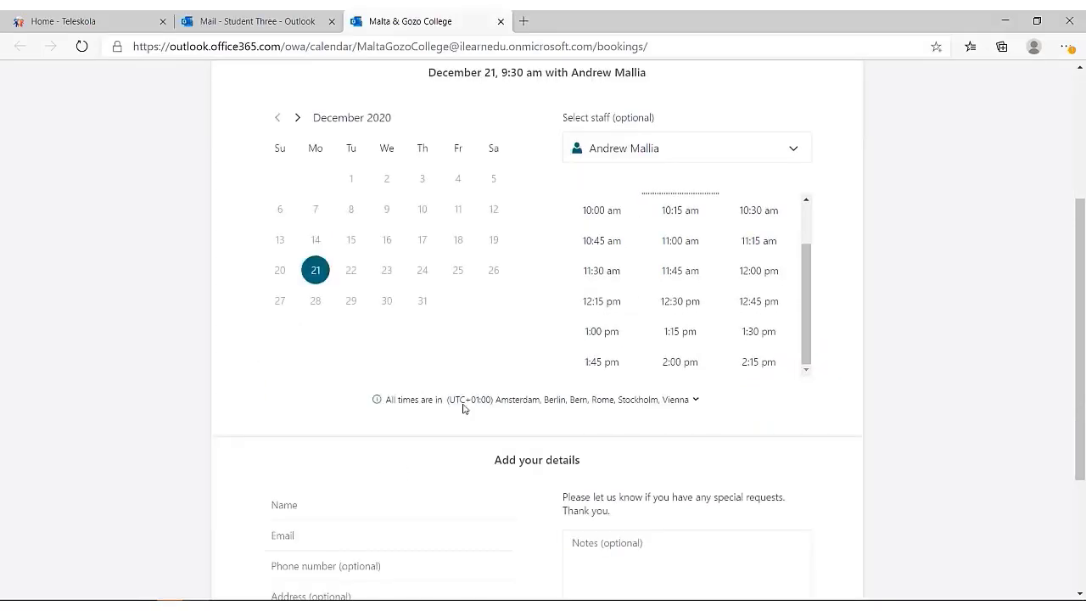
Fill in the parent's name and e-mail address from saved autofill suggestions.
scroll(424, 412, up, 2)
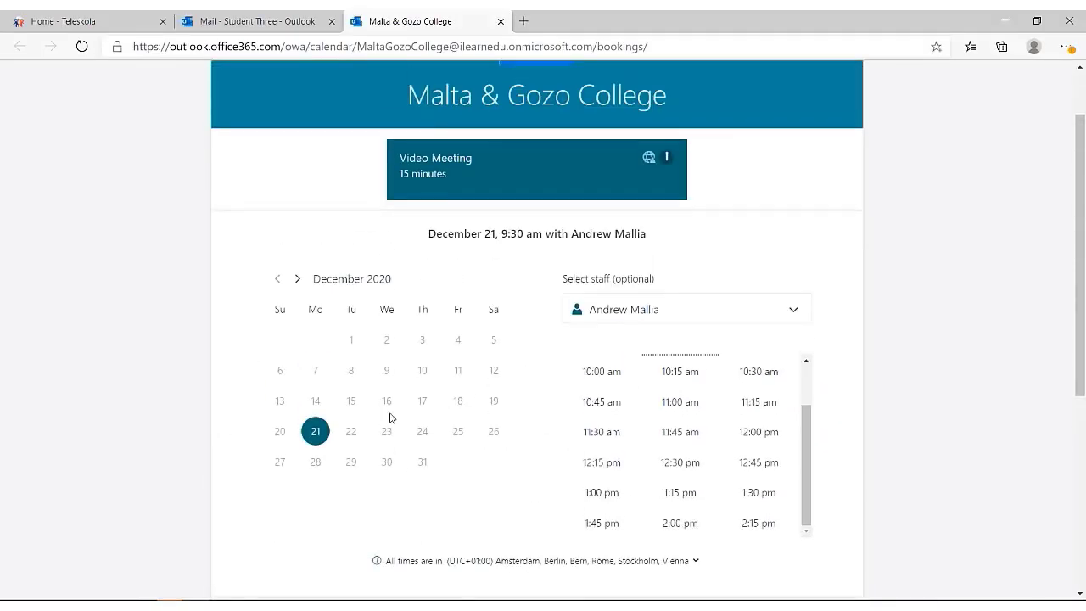
scroll(390, 416, down, 3)
click(308, 430)
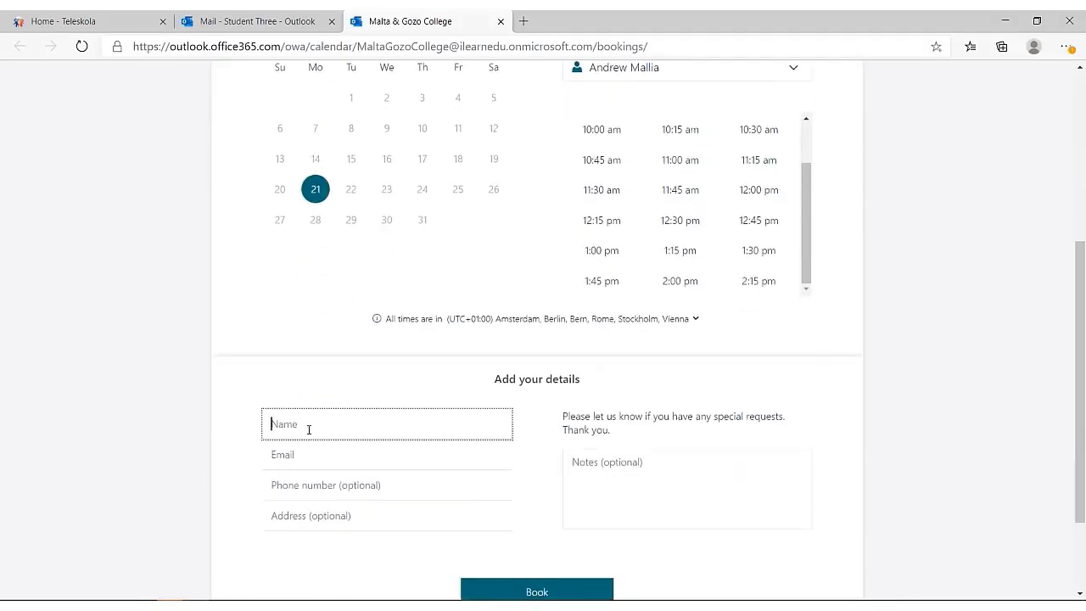
click(309, 455)
click(305, 454)
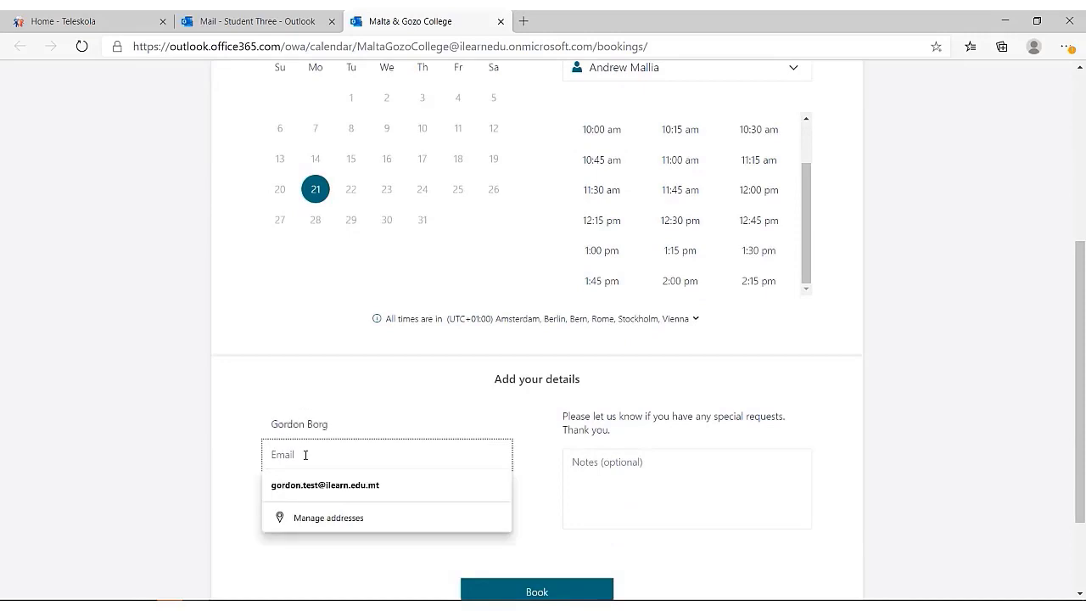
click(325, 488)
Add a note identifying yourself as the parent of a child in class 7.8.
click(611, 464)
scroll(611, 463, down, 1)
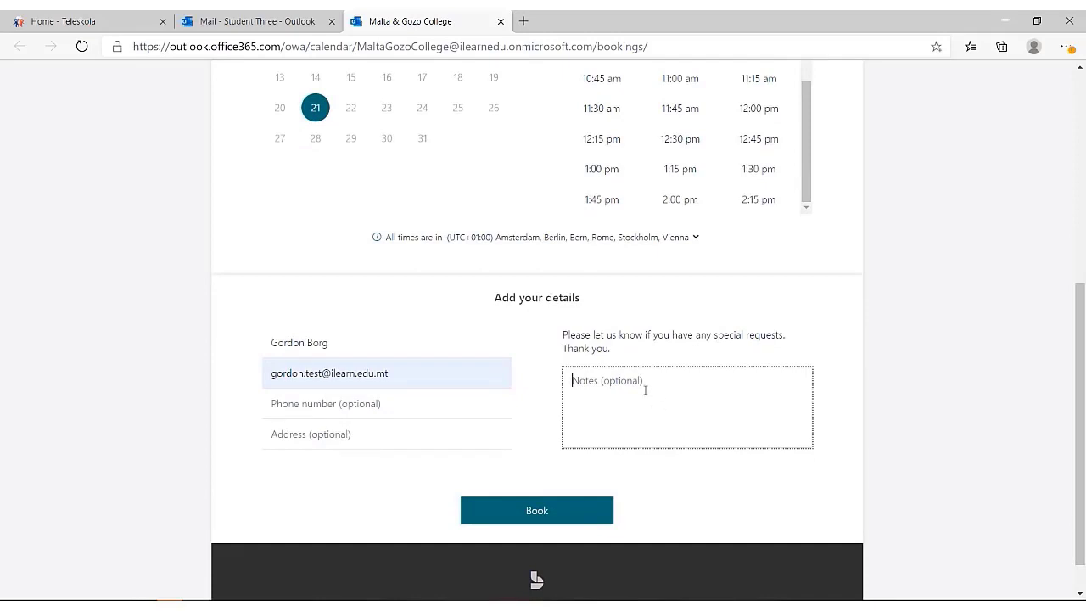
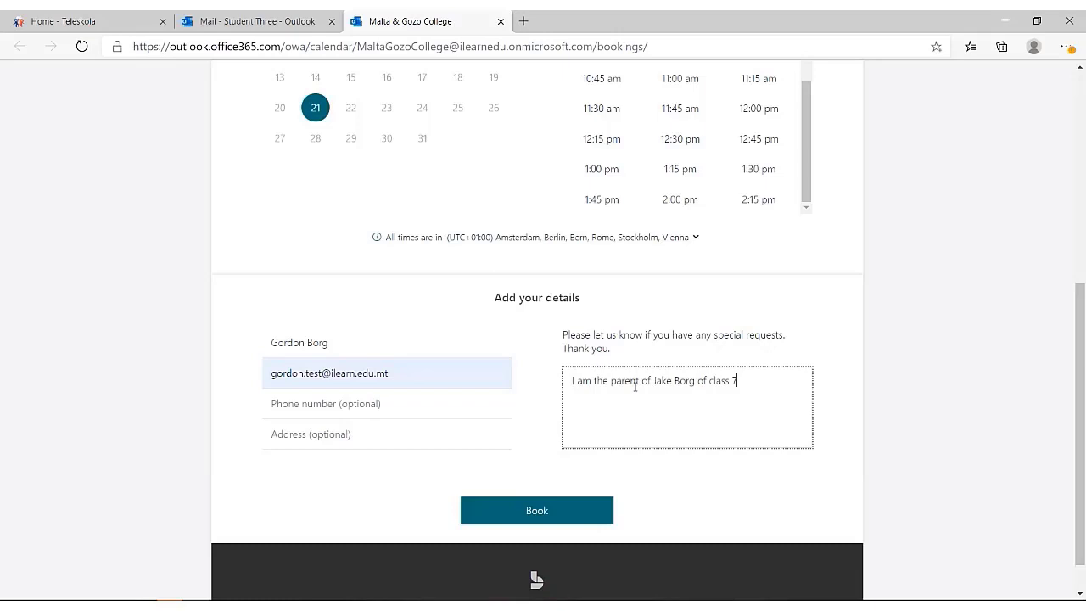
text(.8. Thank you.)
click(390, 403)
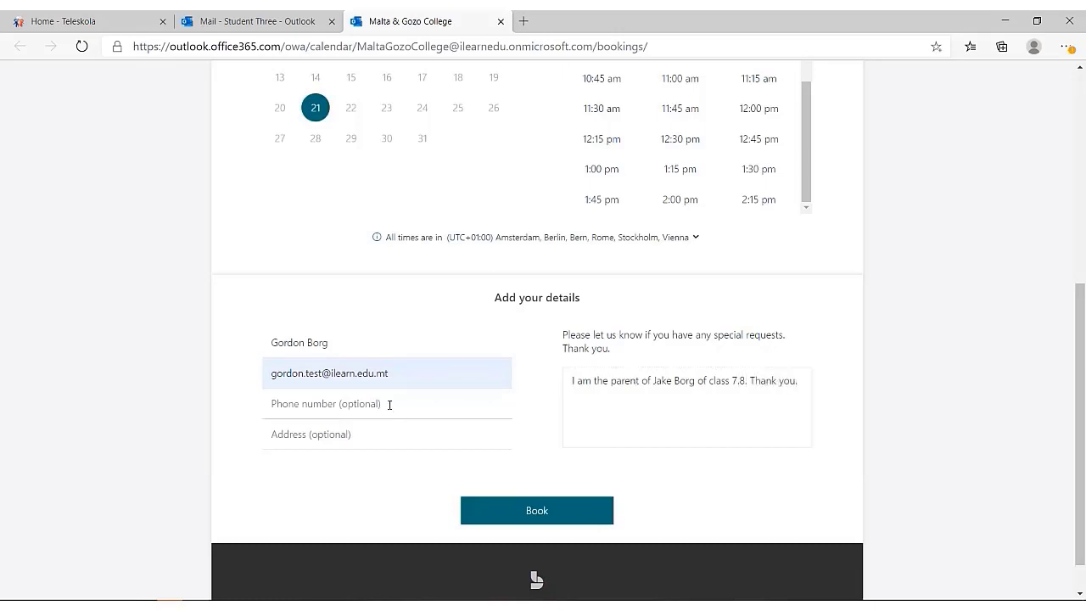
click(295, 434)
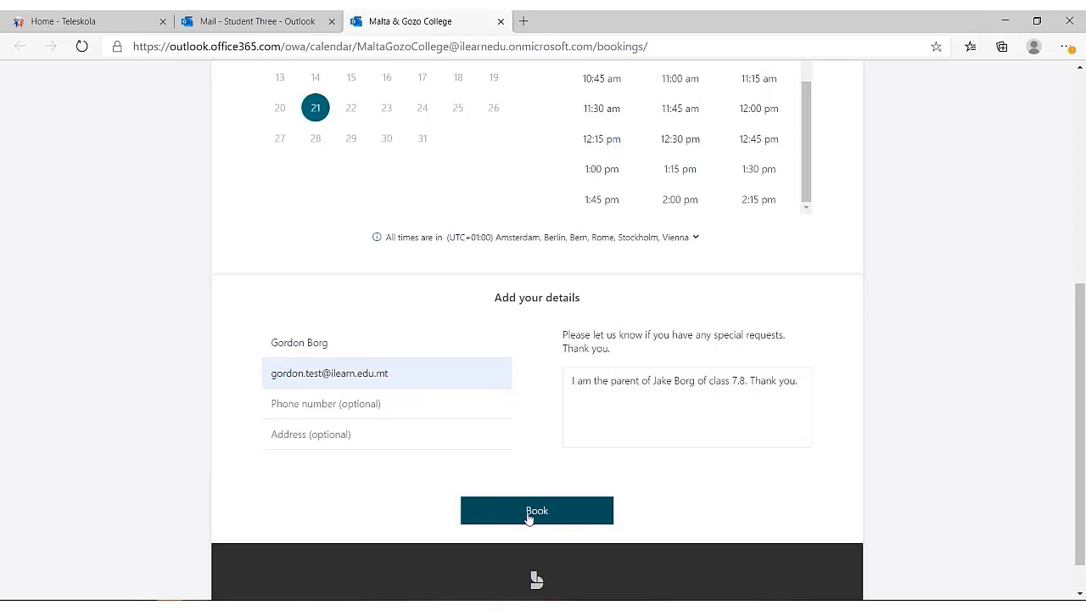
Submit the booking for the chosen slot and dismiss the thank-you message.
scroll(528, 518, up, 3)
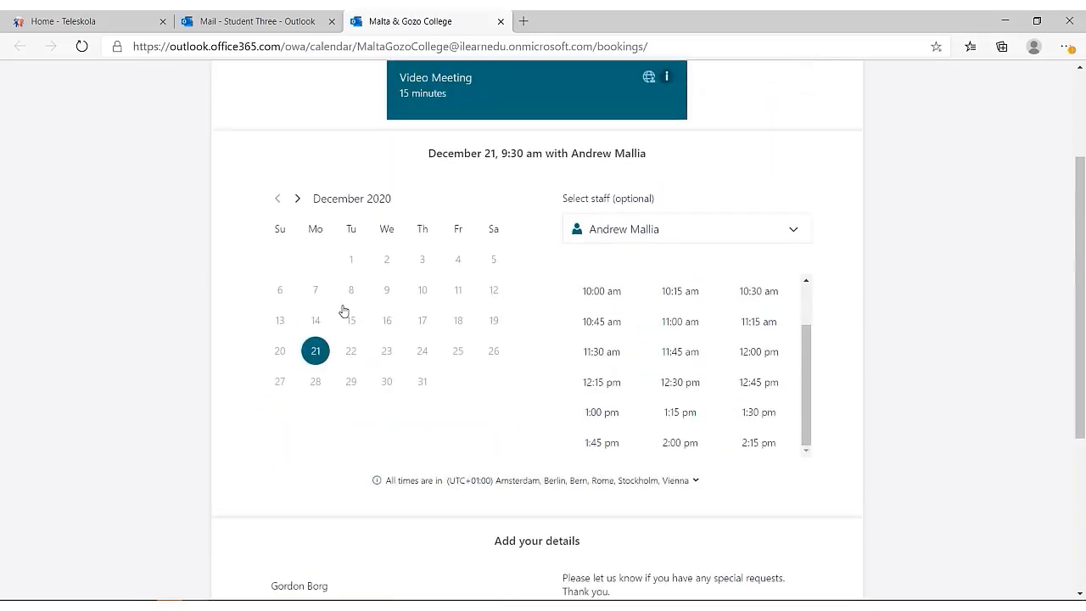
scroll(639, 343, up, 2)
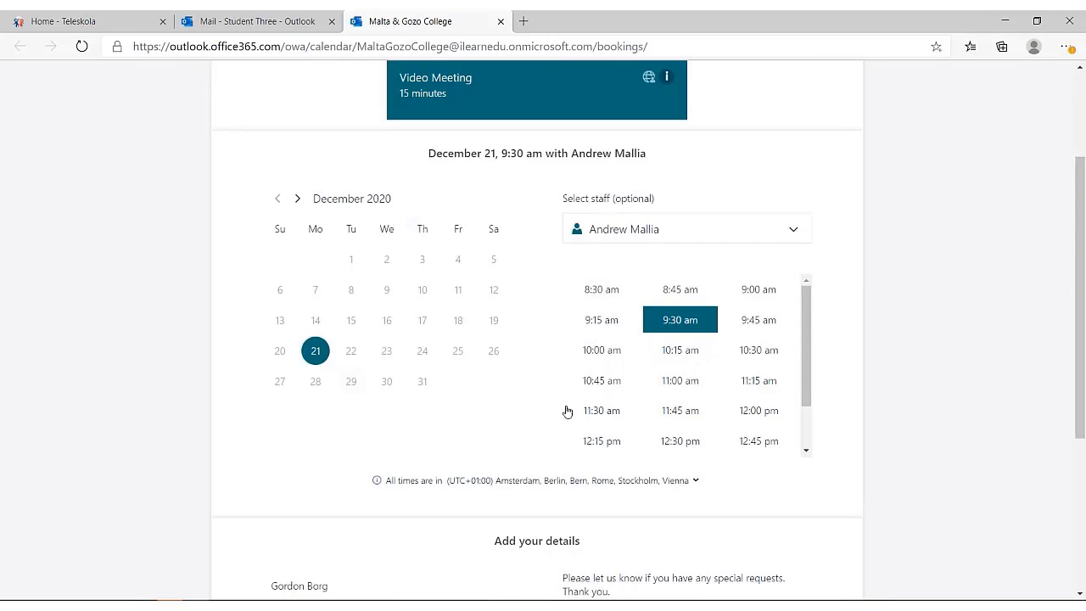
scroll(449, 439, down, 1)
scroll(450, 439, down, 3)
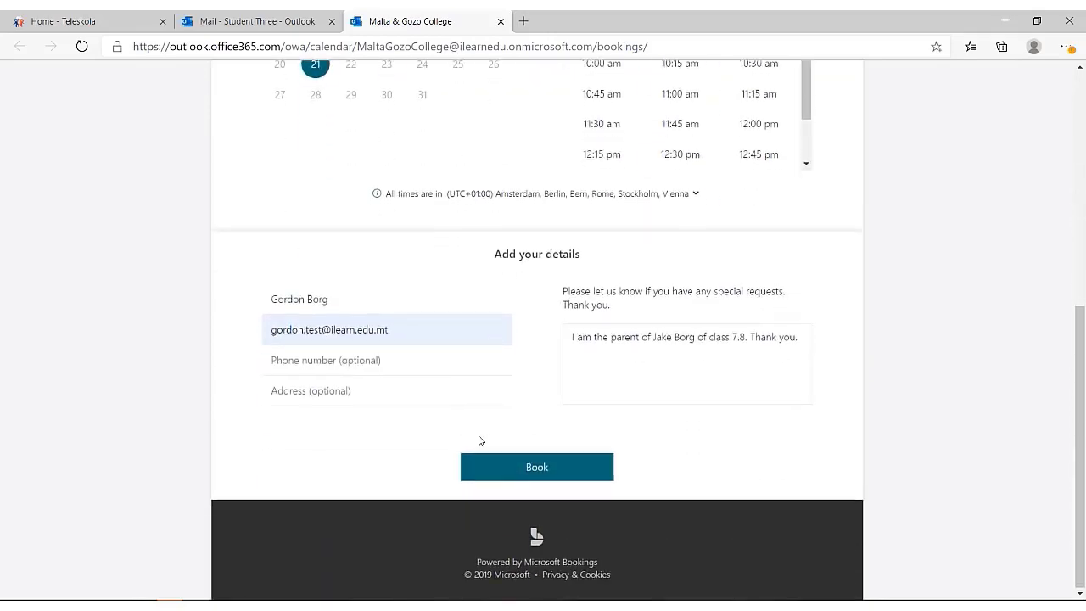
click(523, 466)
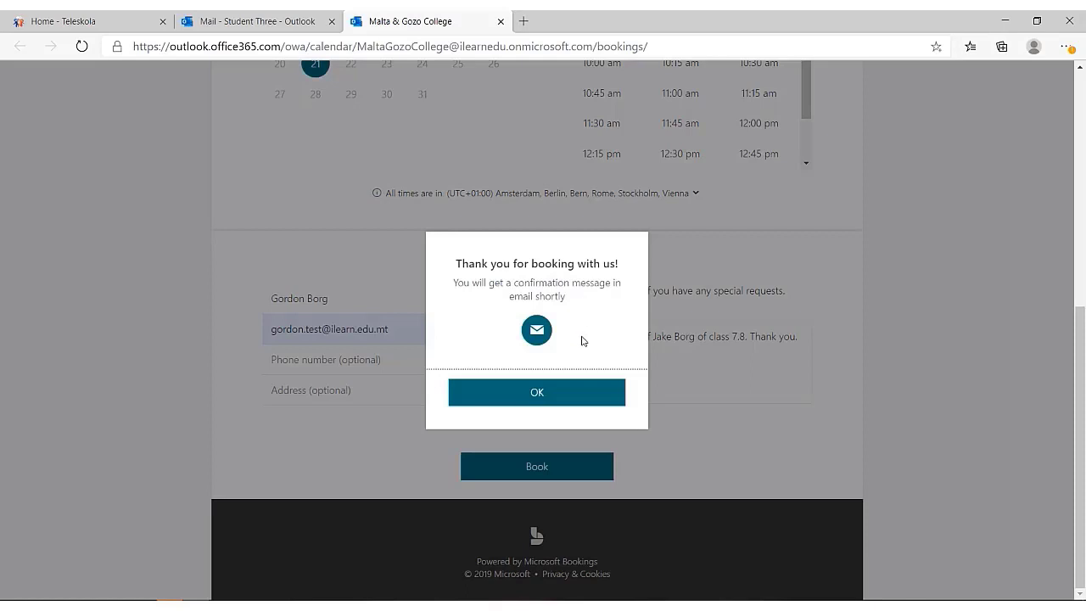
click(527, 393)
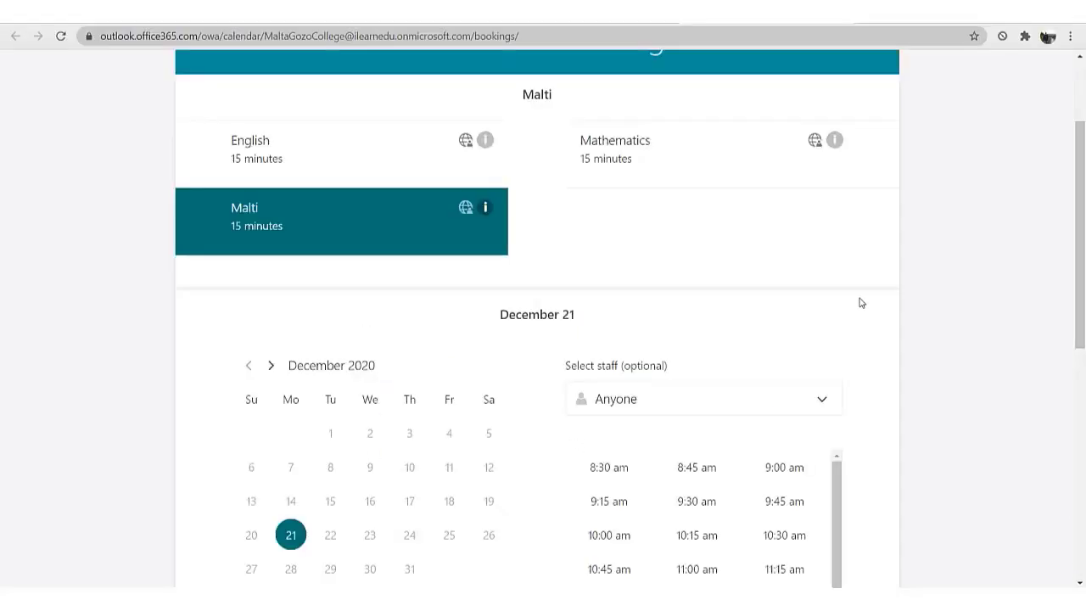
Choose the English meeting and pick a particular teacher as staff.
click(312, 151)
click(819, 407)
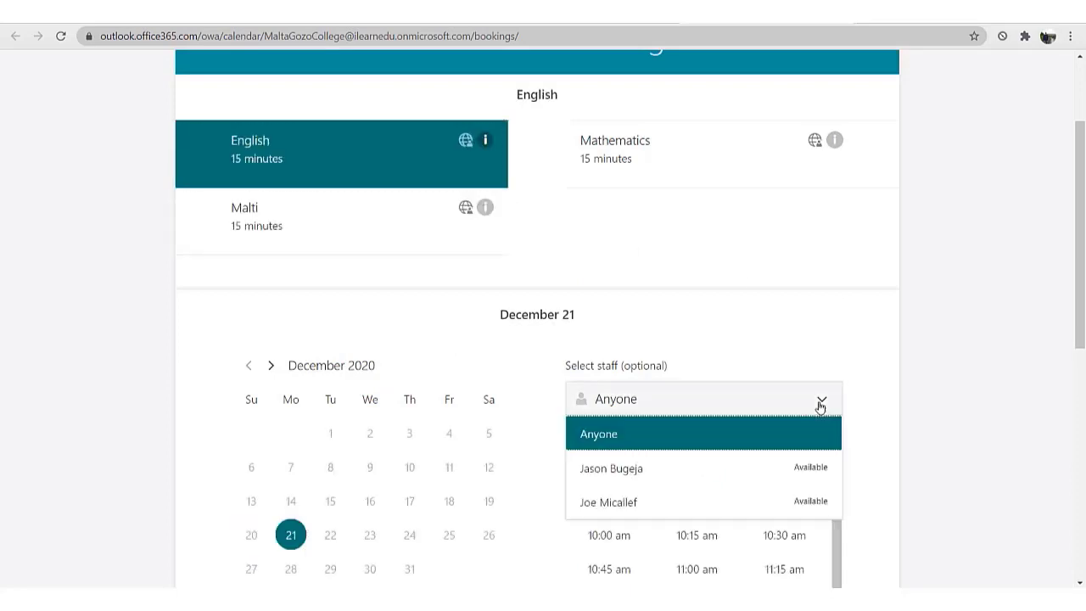
click(619, 507)
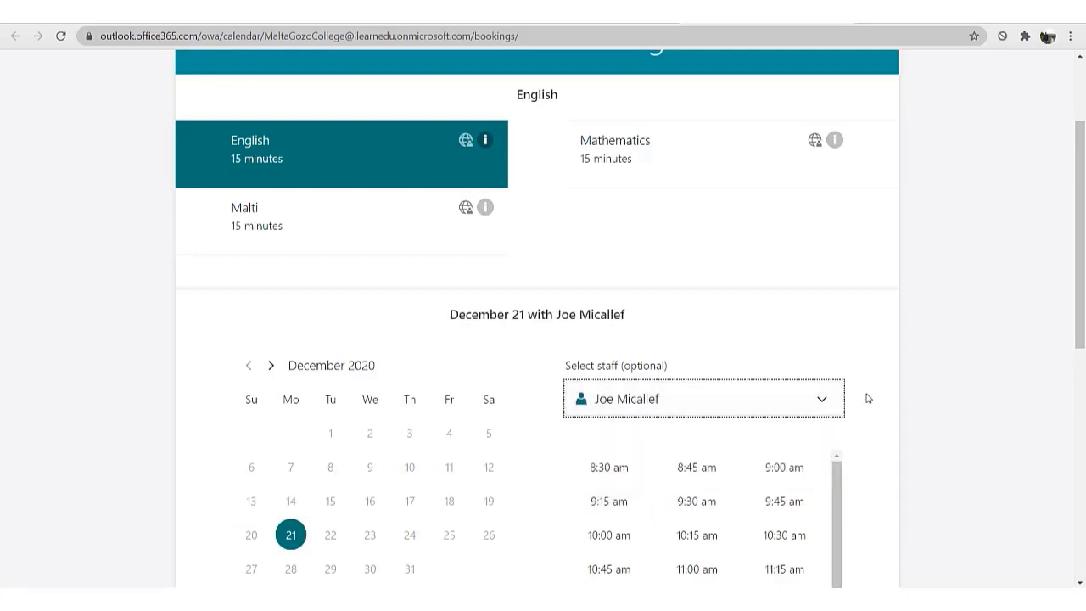
Select the 10:30 am slot on December 21.
scroll(867, 398, down, 1)
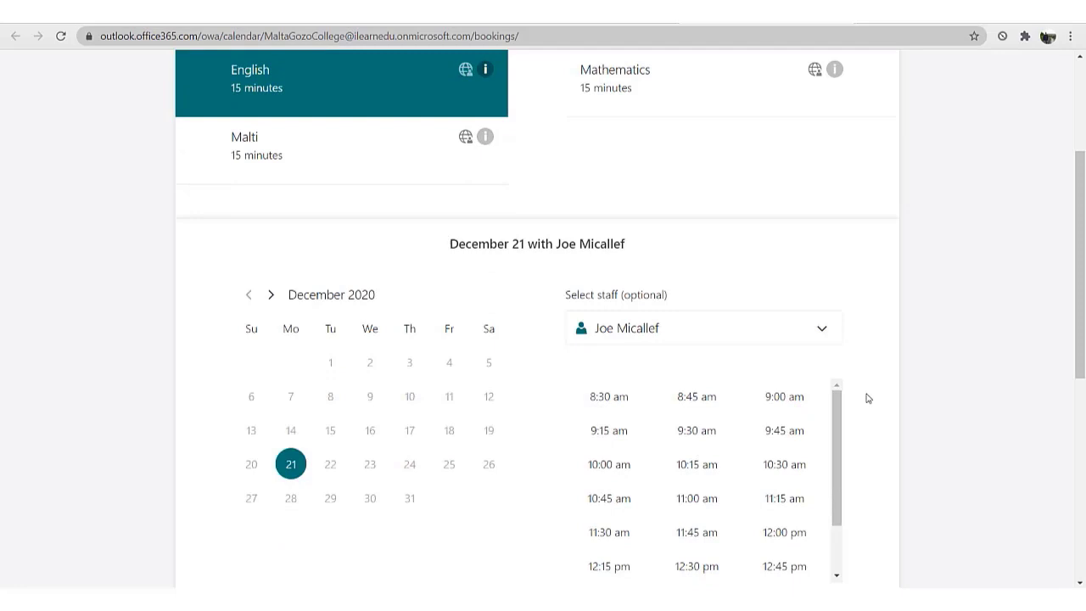
scroll(865, 398, up, 1)
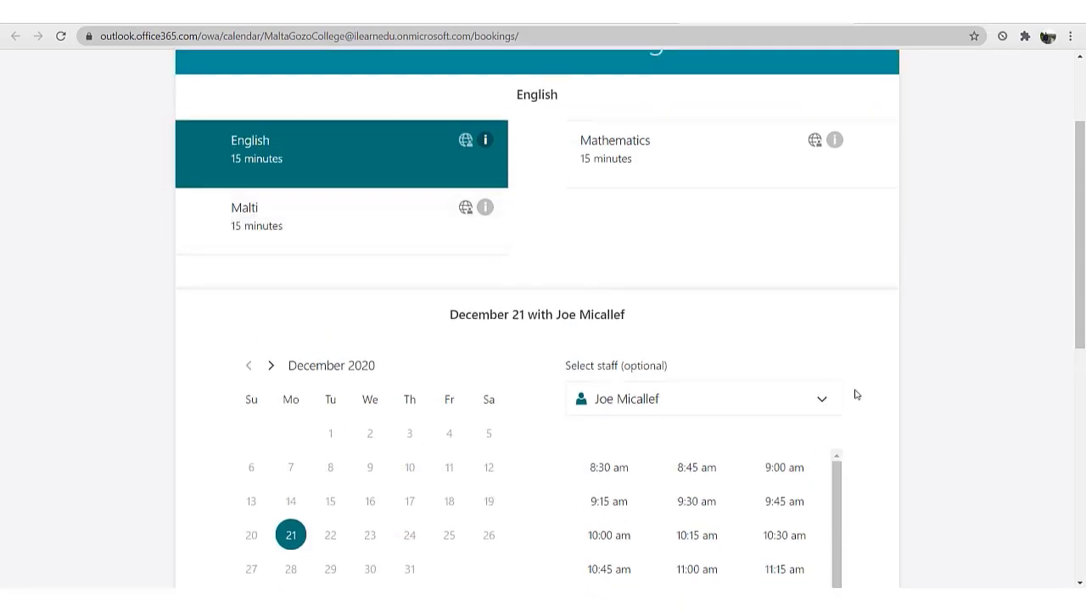
scroll(862, 467, down, 1)
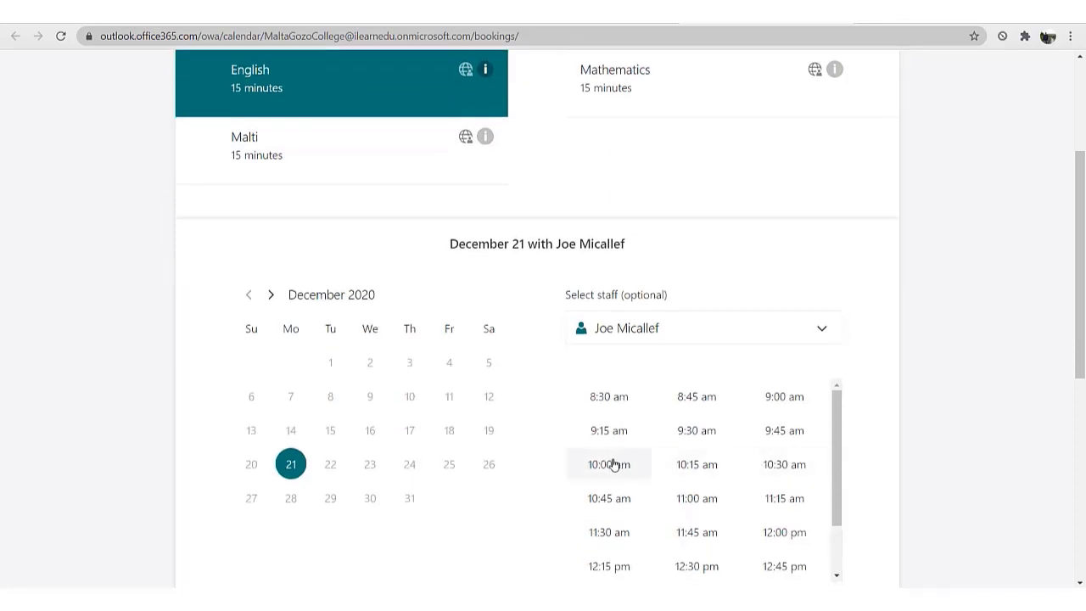
scroll(613, 464, up, 1)
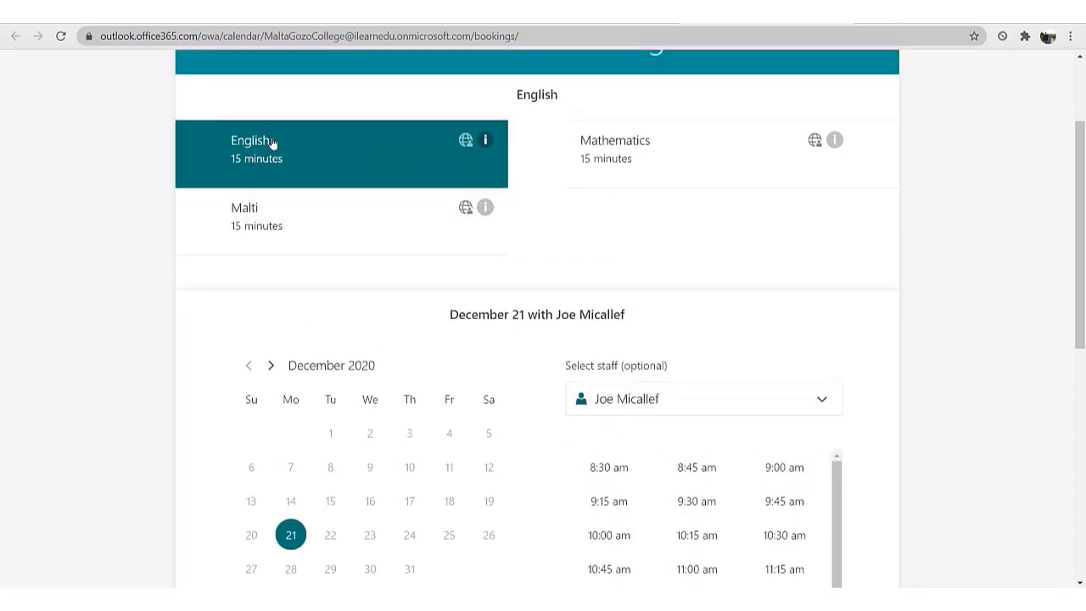
scroll(471, 255, down, 1)
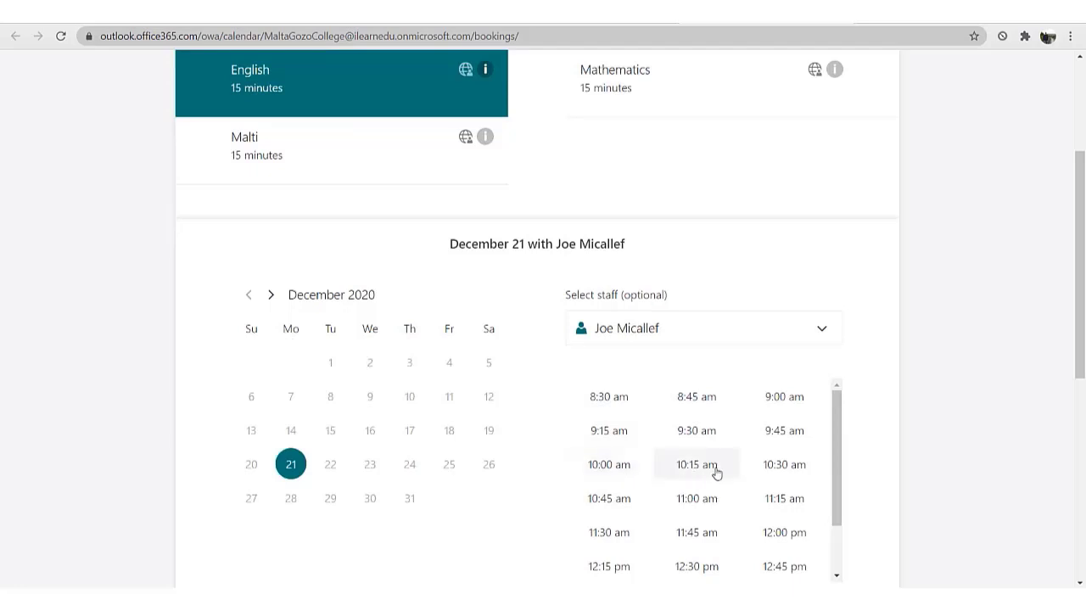
click(777, 469)
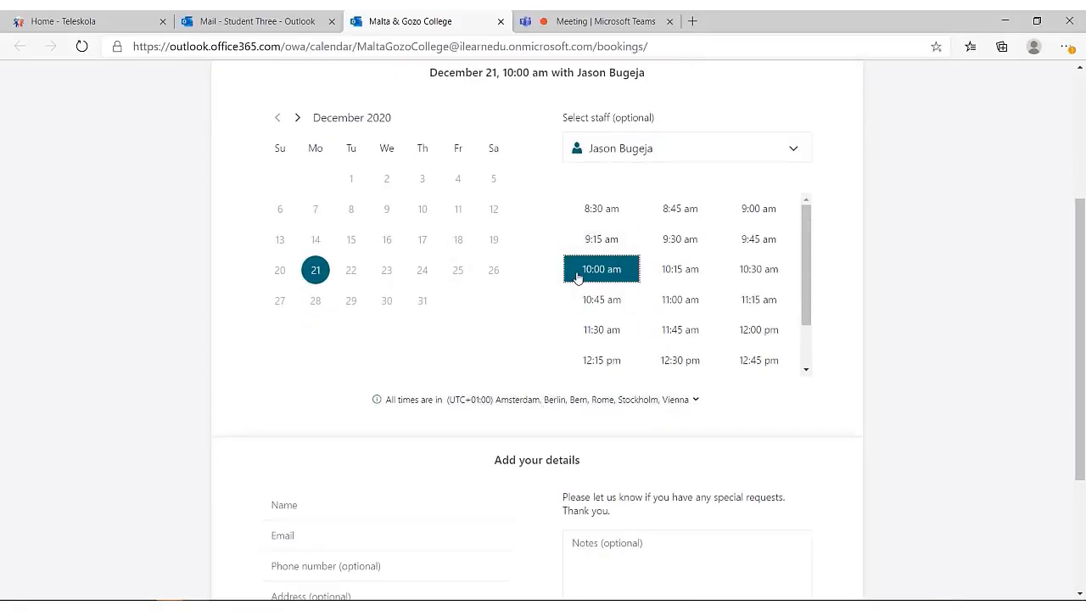
Begin filling in the parent's details in the Name and Notes fields.
scroll(506, 310, down, 2)
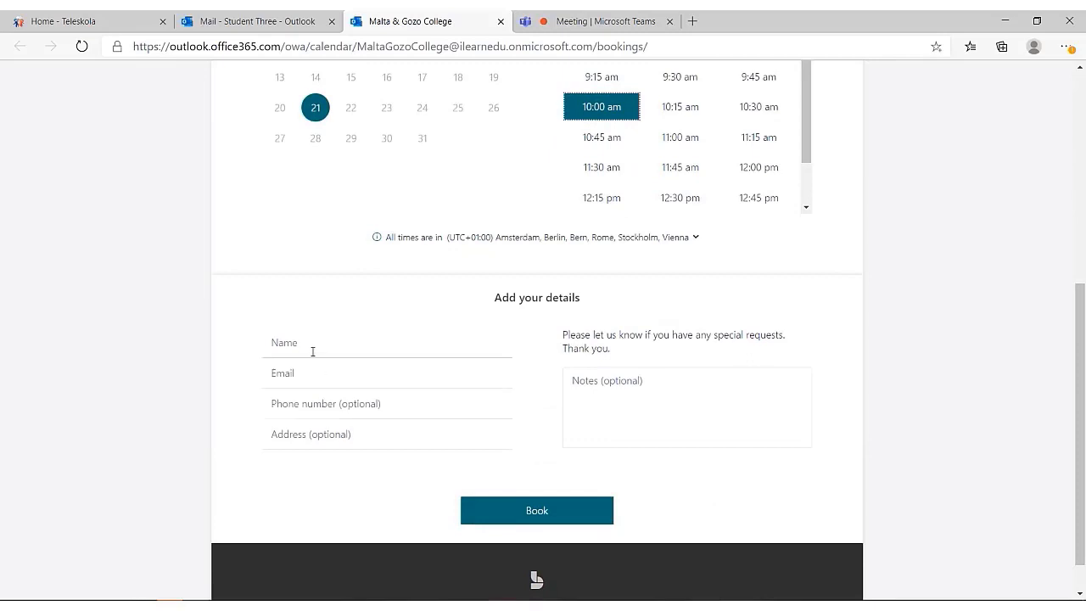
click(311, 344)
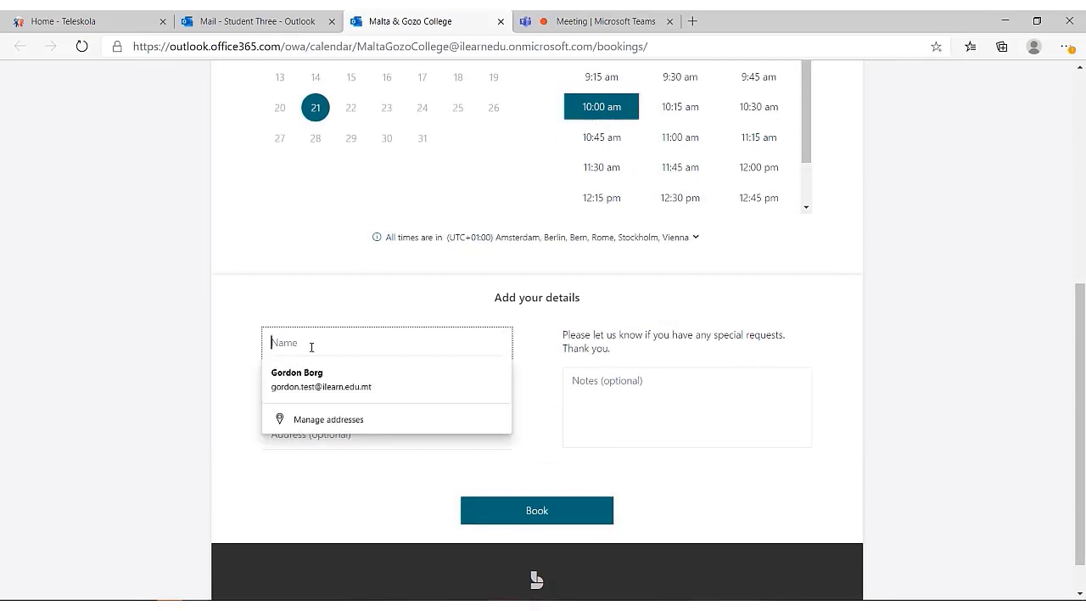
click(596, 388)
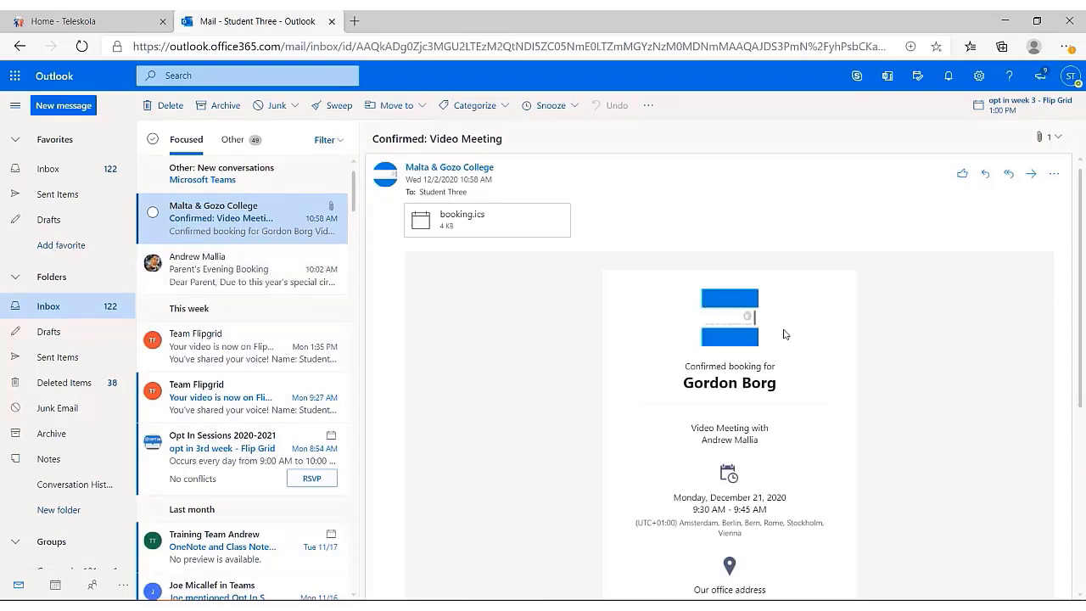
Read the Confirmed: Video Meeting email, highlighting the booked-for name and the teacher's name.
scroll(810, 325, down, 1)
scroll(810, 325, up, 2)
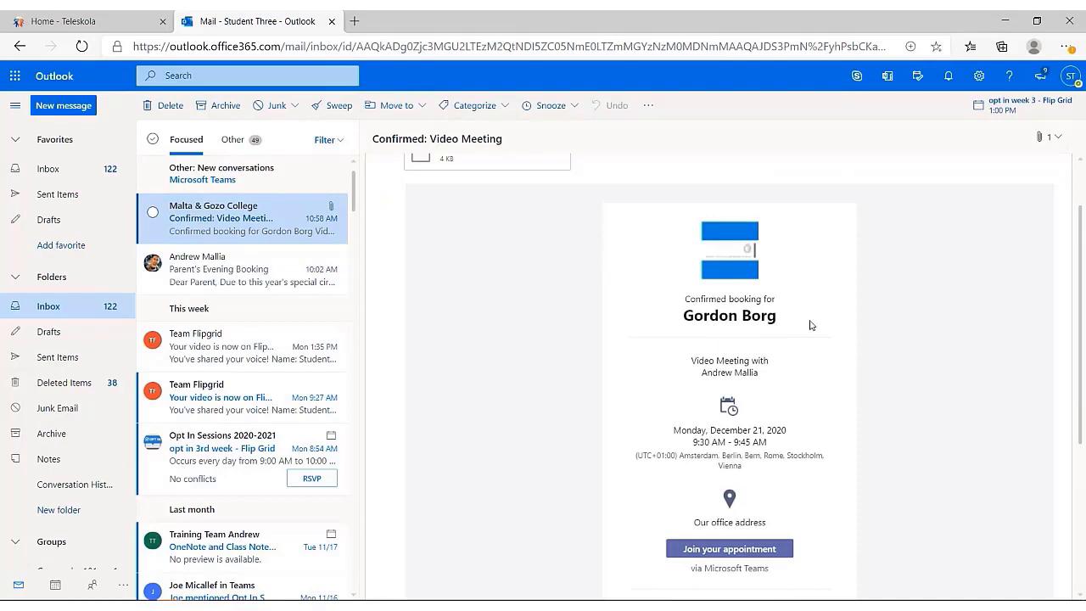
scroll(721, 282, down, 1)
drag(768, 321, 740, 320)
scroll(749, 305, down, 1)
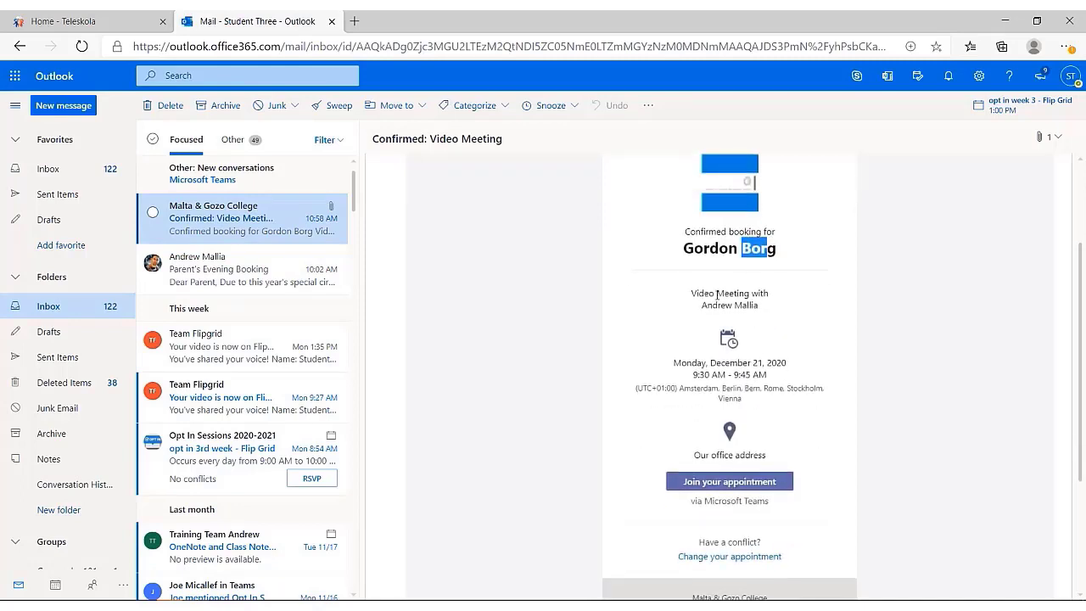
drag(701, 307, 773, 311)
Open the Teams meeting via the email's Join your appointment link.
scroll(688, 295, down, 1)
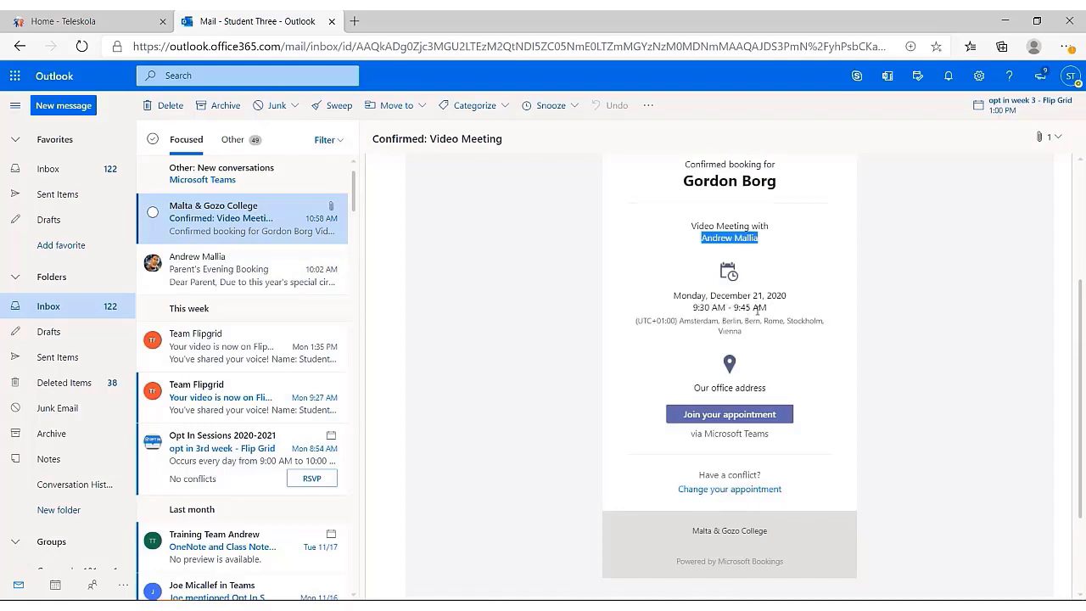
scroll(758, 311, down, 1)
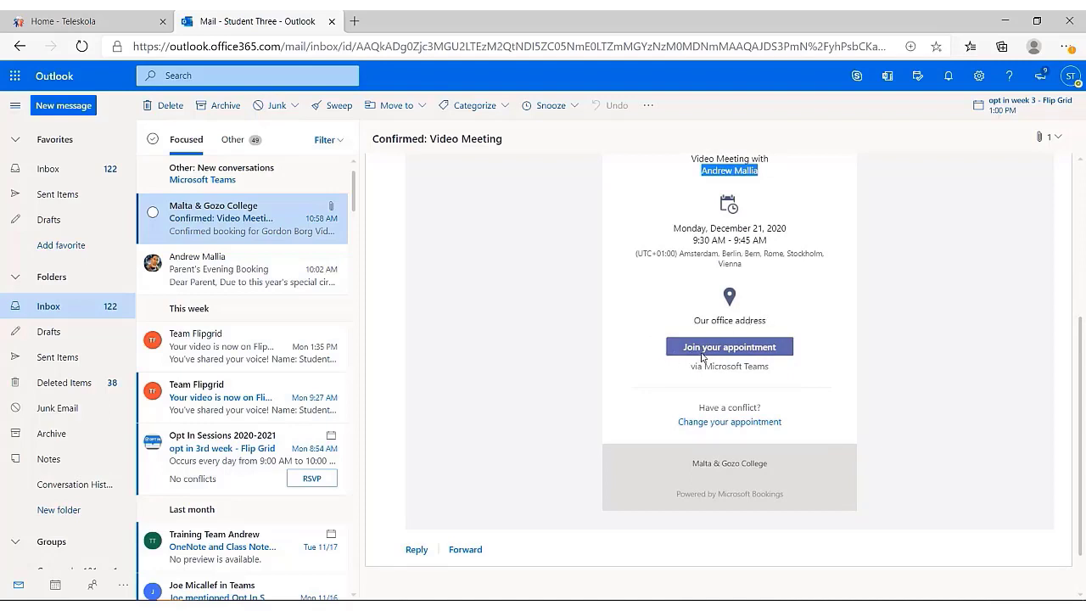
click(729, 347)
scroll(664, 437, up, 1)
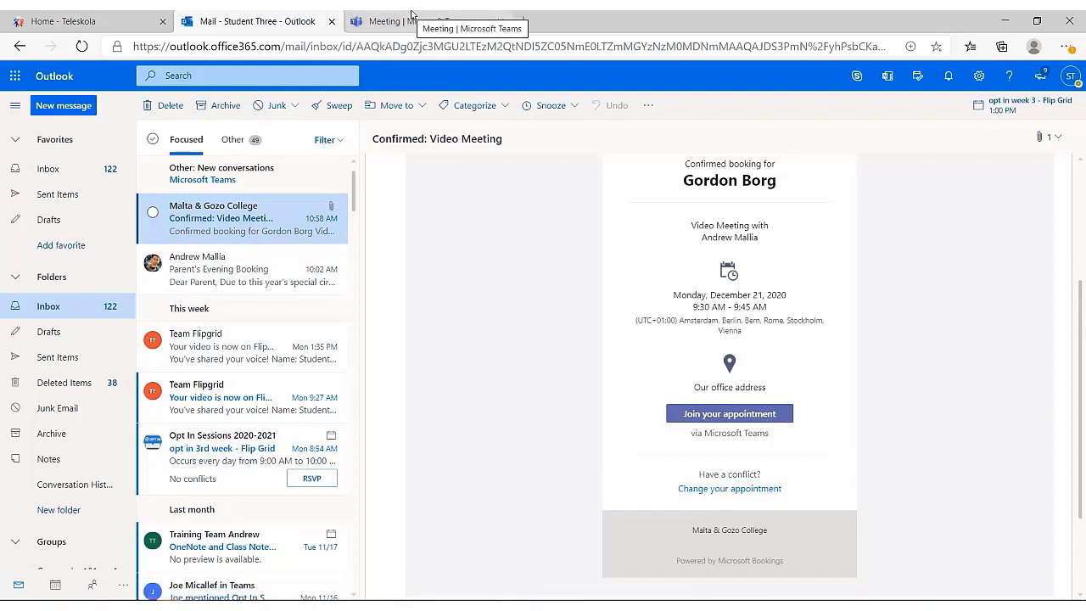
On the Teams pre-join screen, enter the guest's display name and turn on microphone and camera.
click(412, 13)
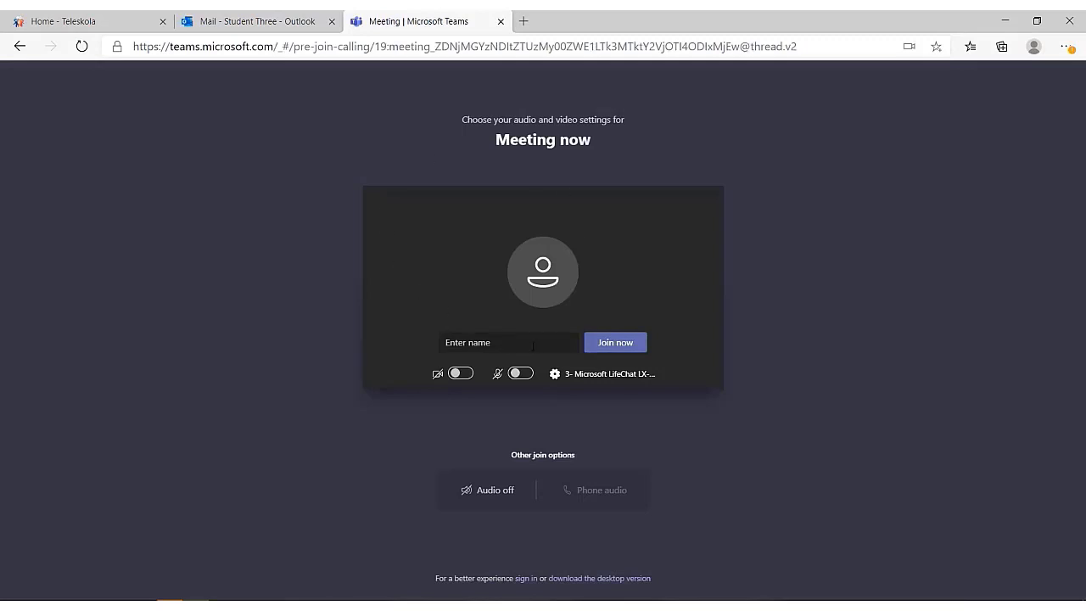
click(552, 340)
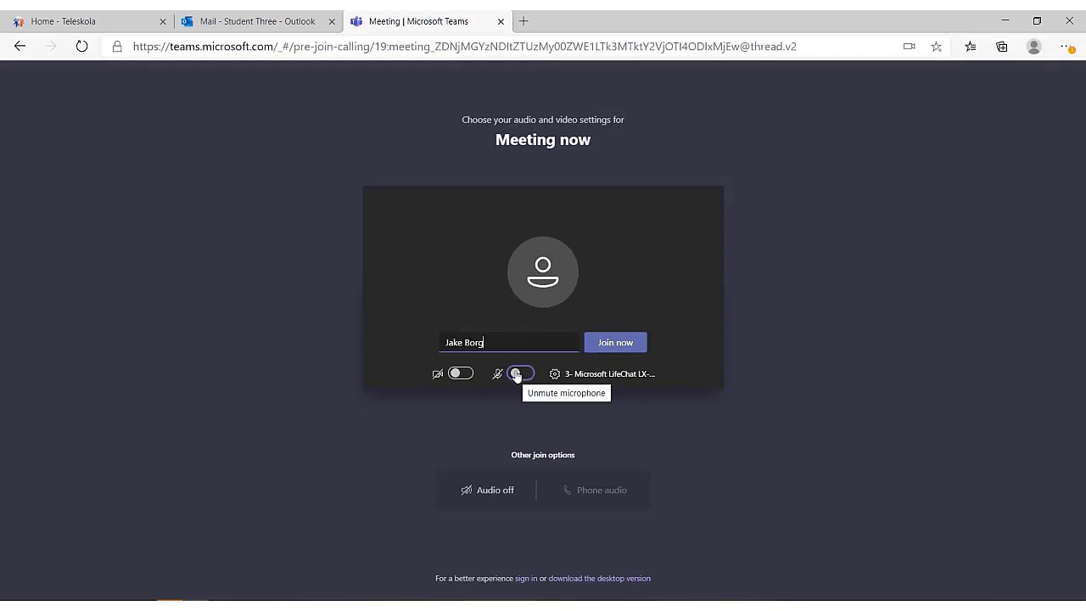
click(515, 377)
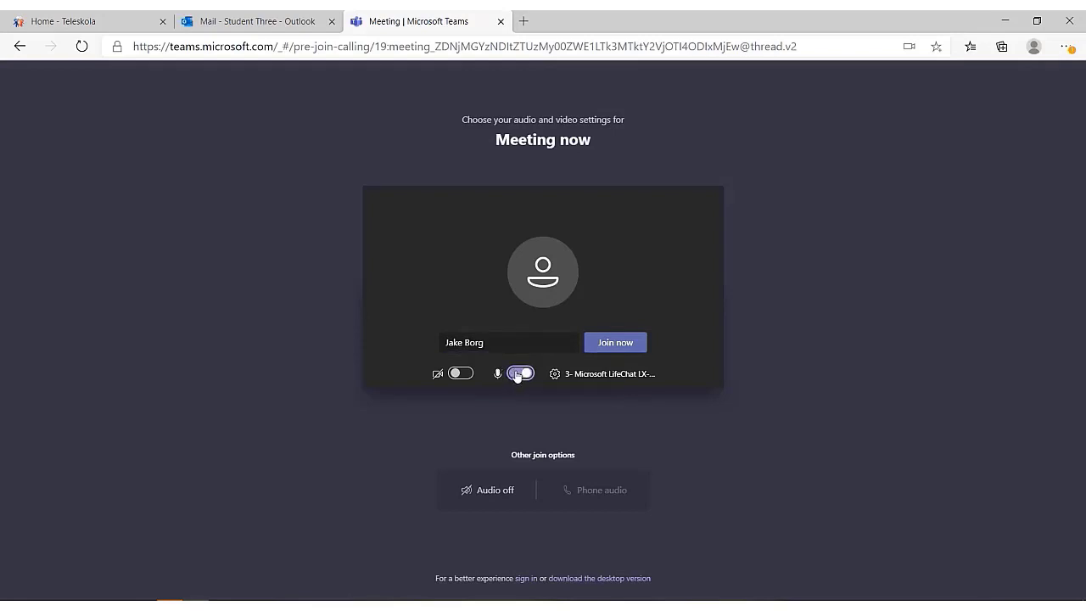
click(458, 374)
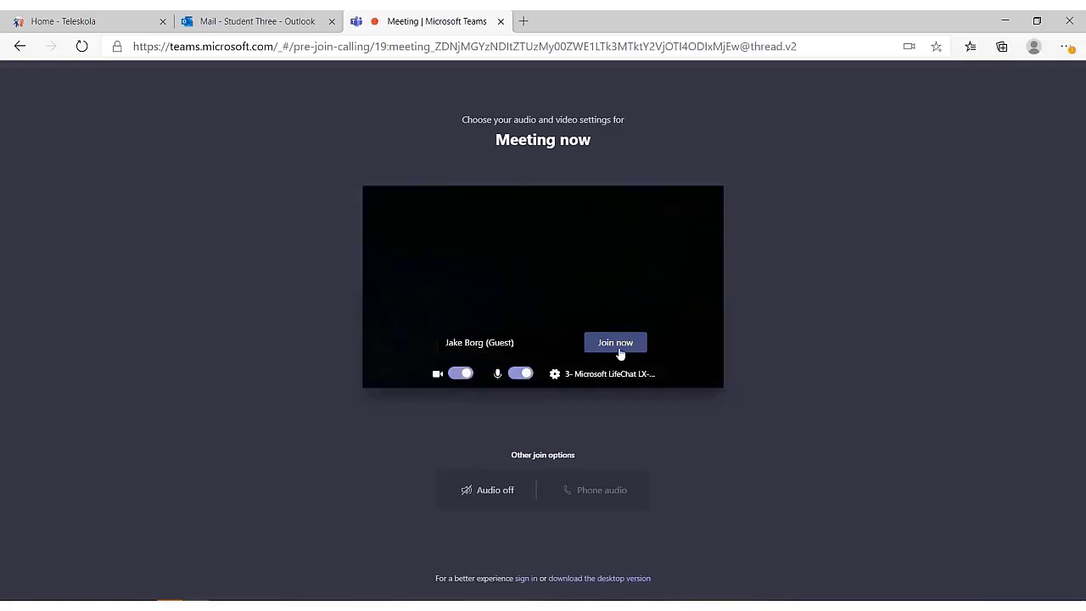